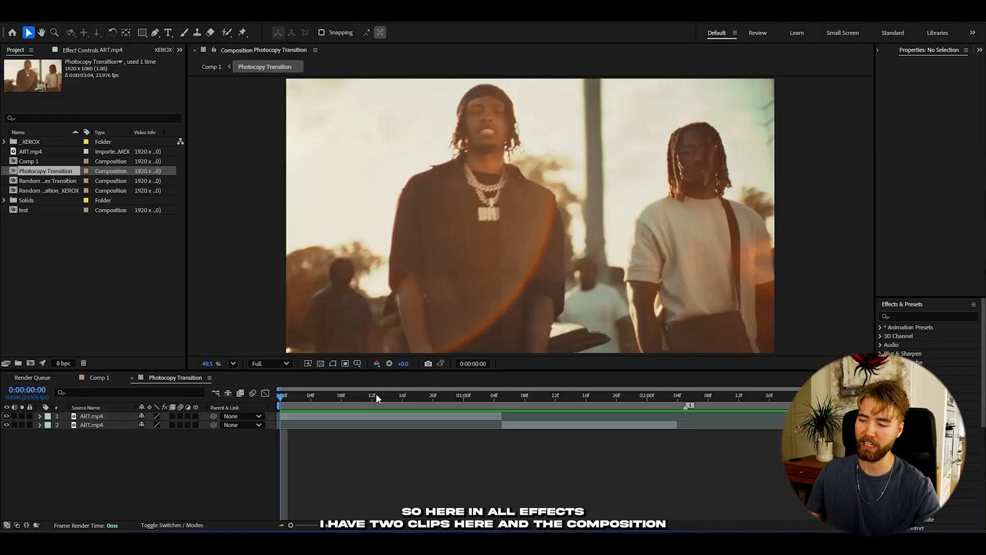
- Slide the second ART.mp4 layer later so black frames sit between the two clips
drag(376, 395, 356, 395)
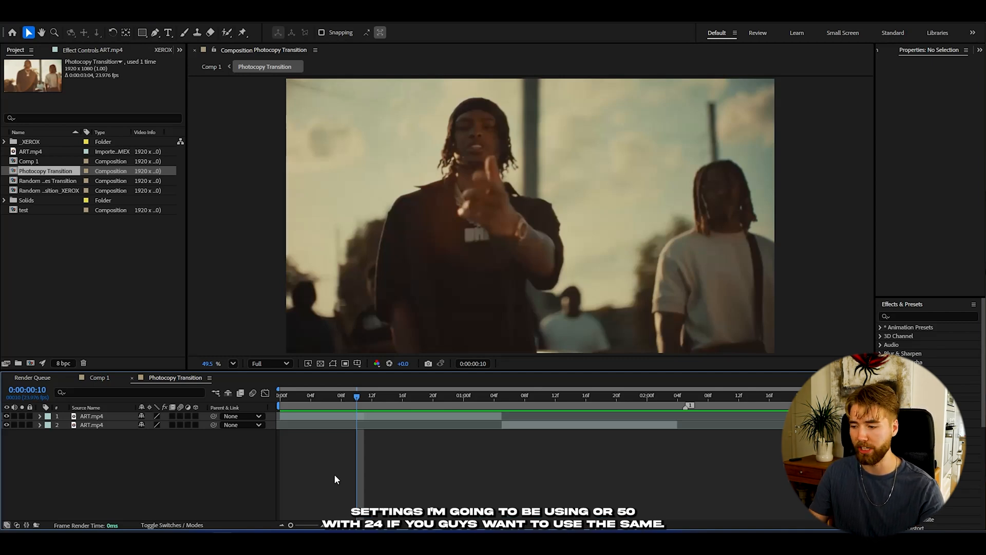
mouse_move(356, 395)
mouse_down()
mouse_move(347, 395)
mouse_move(426, 396)
mouse_up()
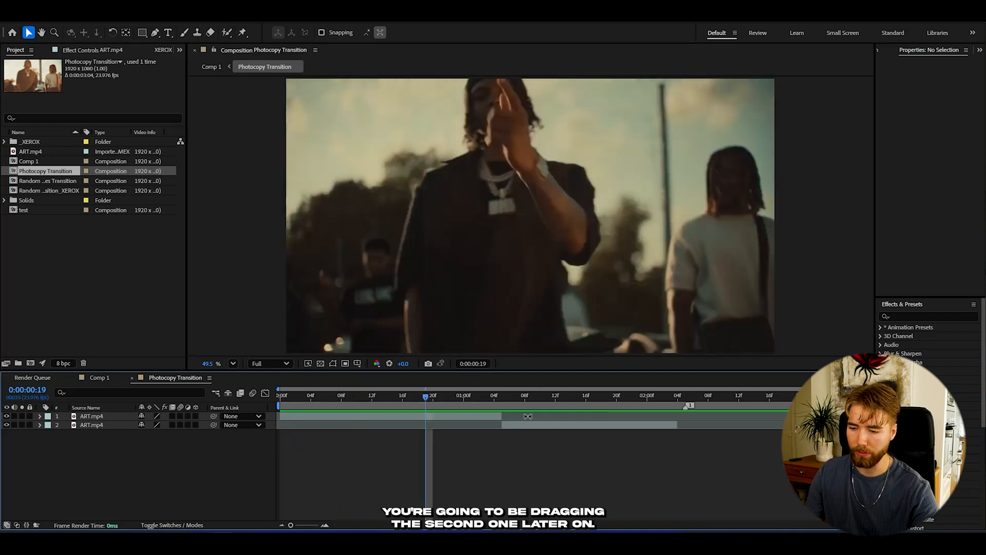
drag(515, 426, 659, 431)
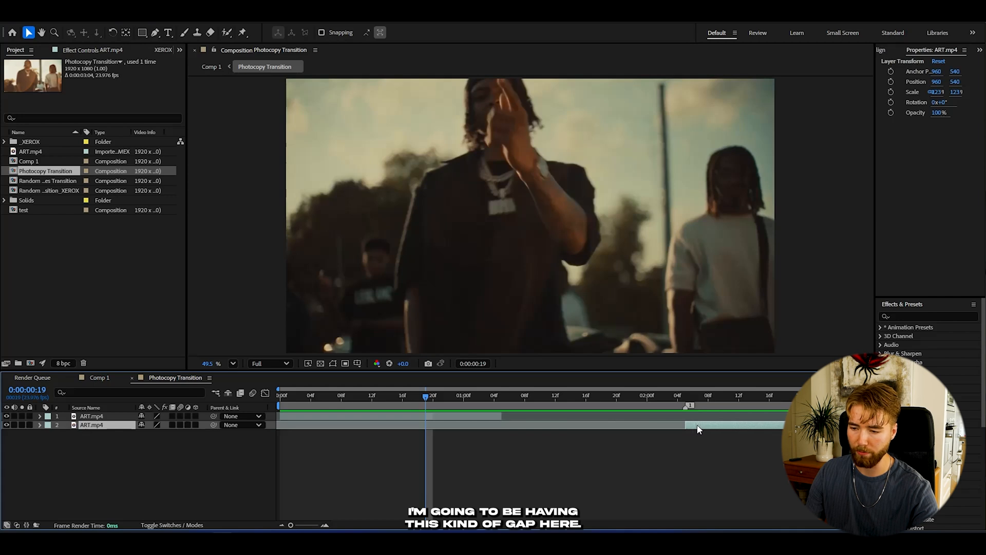
mouse_move(551, 396)
mouse_down()
mouse_move(478, 395)
mouse_move(586, 396)
mouse_up()
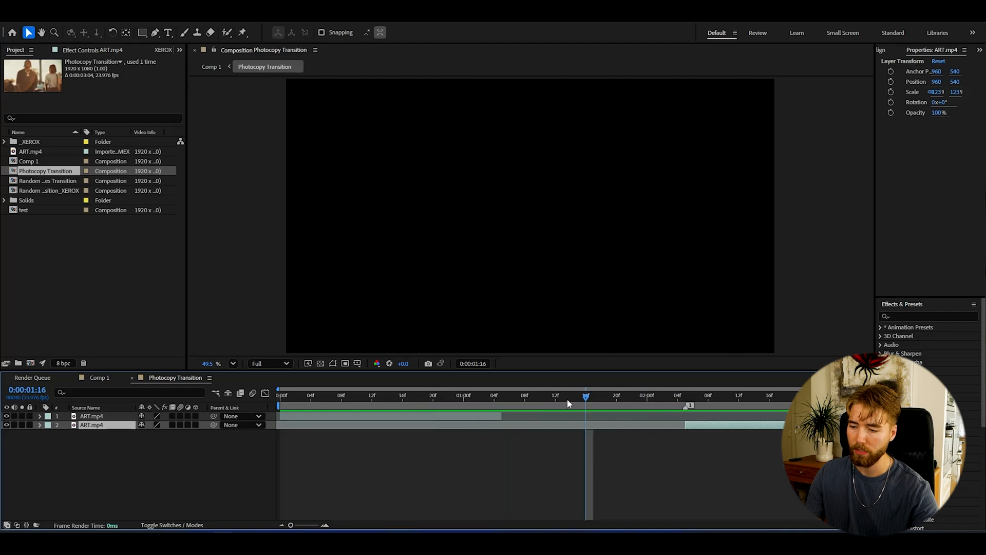
- Duplicate the first ART.mp4 layer (Ctrl+D) and move the copy into the gap
click(422, 417)
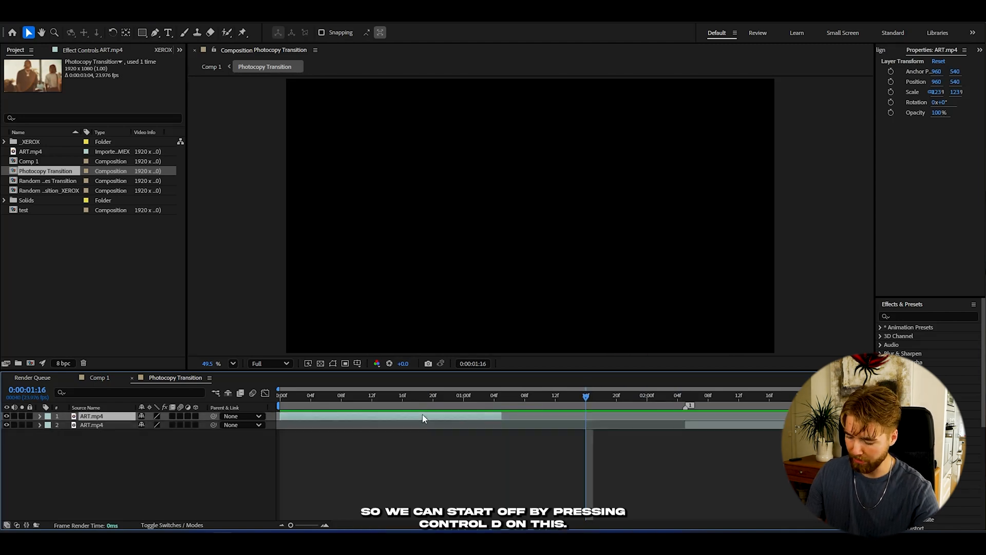
key(ctrl+d)
drag(394, 417, 596, 423)
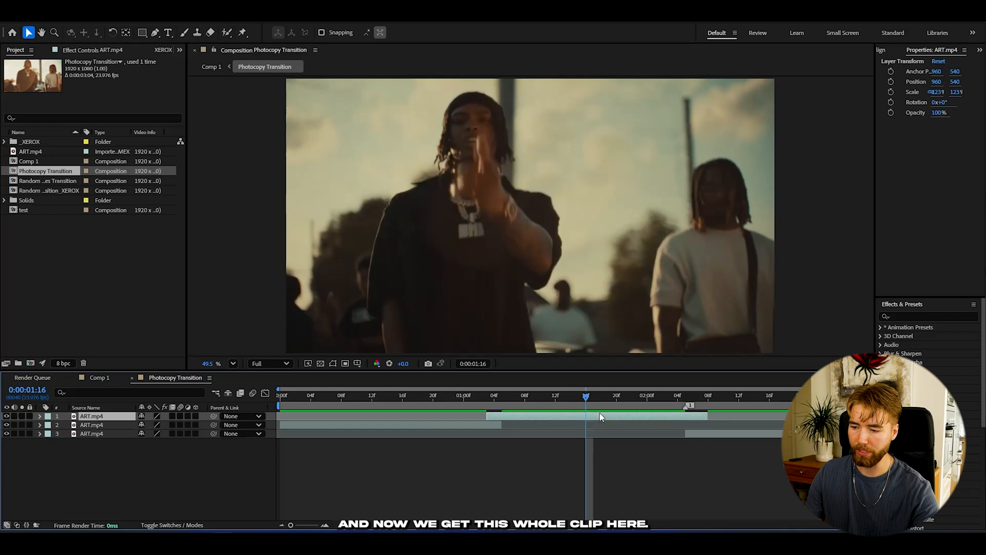
drag(597, 420, 614, 406)
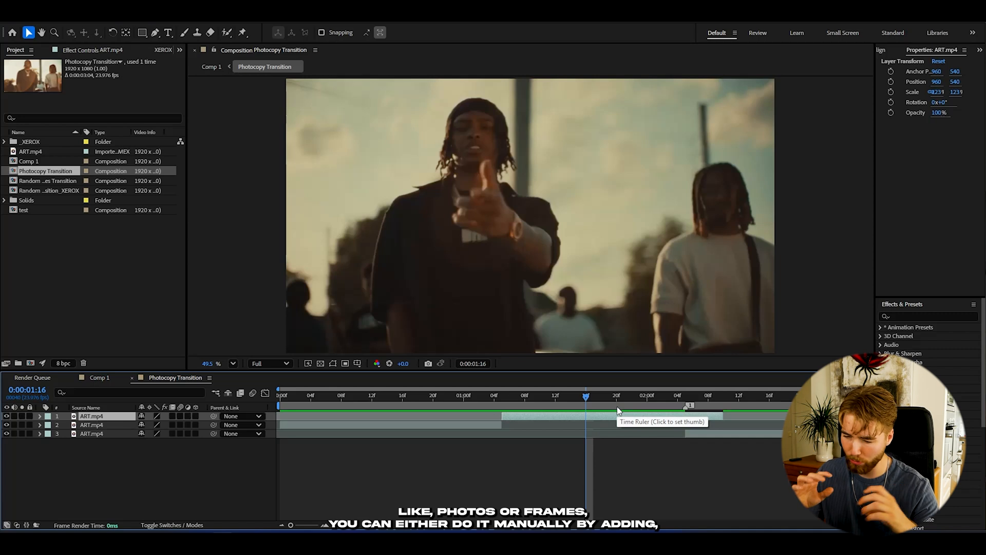
- Scrub through the copy from 01:05 to 02:01 to check it fills the gap
click(509, 398)
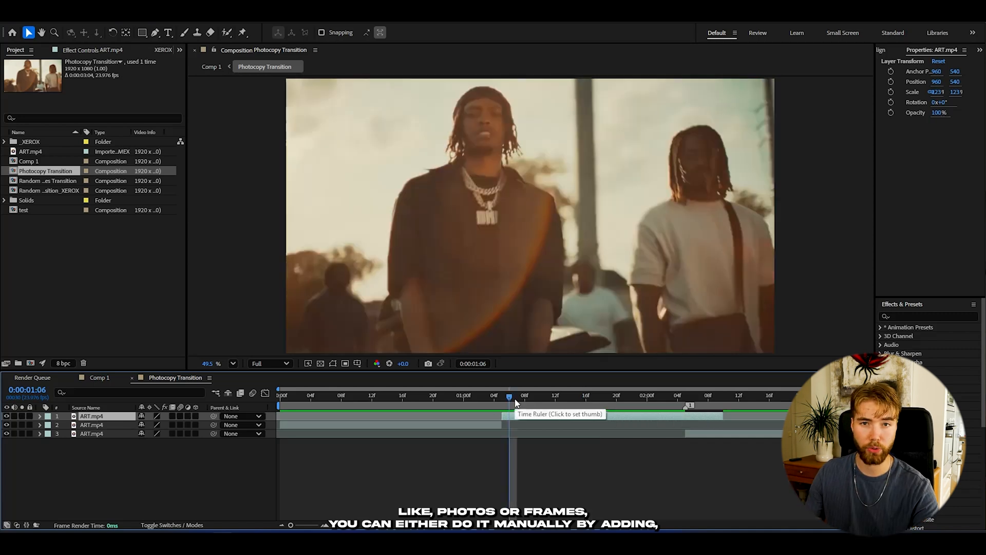
mouse_move(516, 403)
mouse_down()
mouse_move(505, 401)
mouse_move(532, 395)
mouse_up()
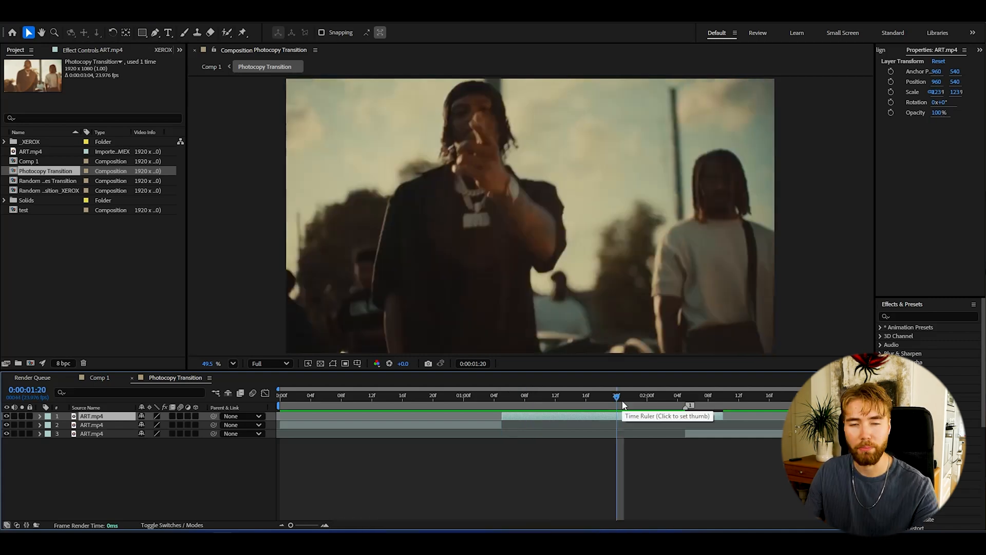
click(616, 397)
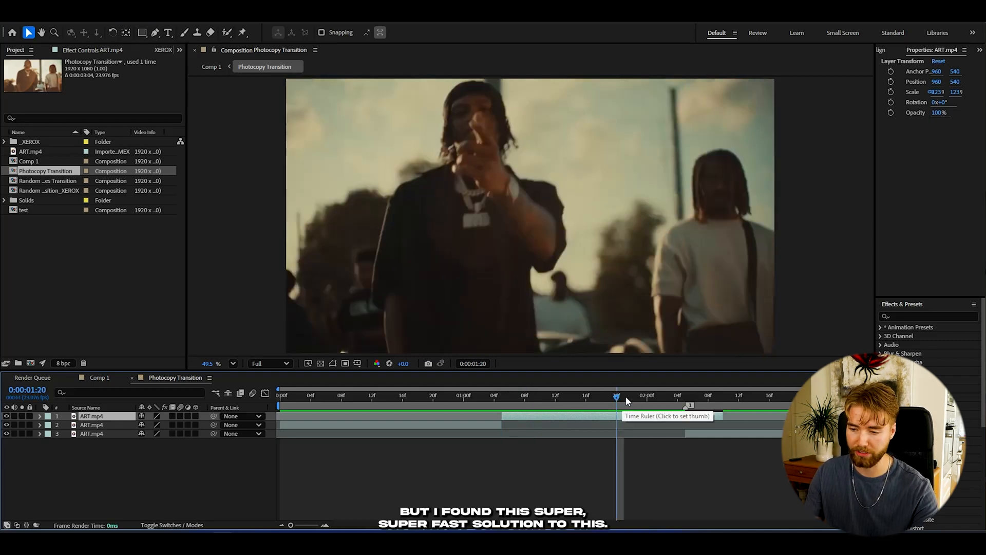
drag(626, 397, 506, 401)
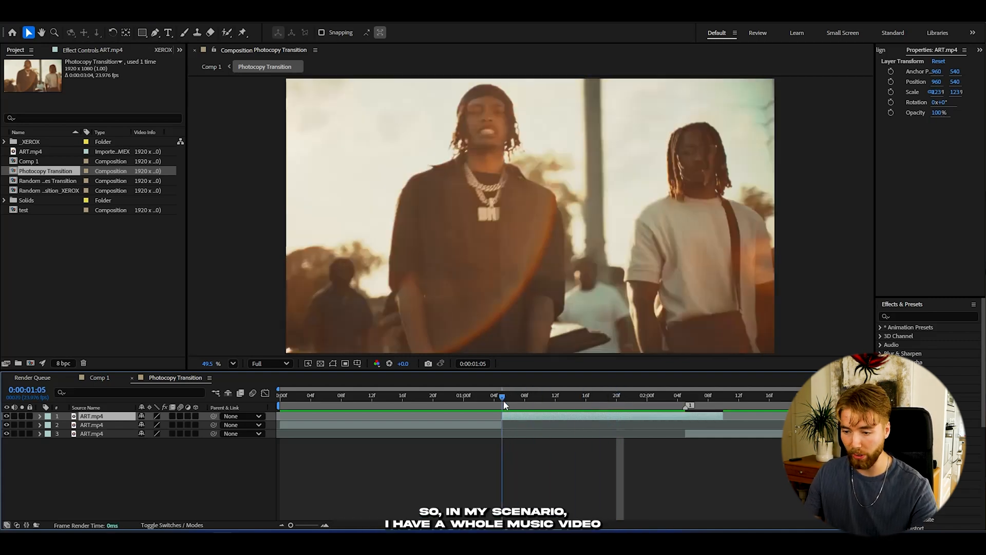
drag(505, 396, 547, 397)
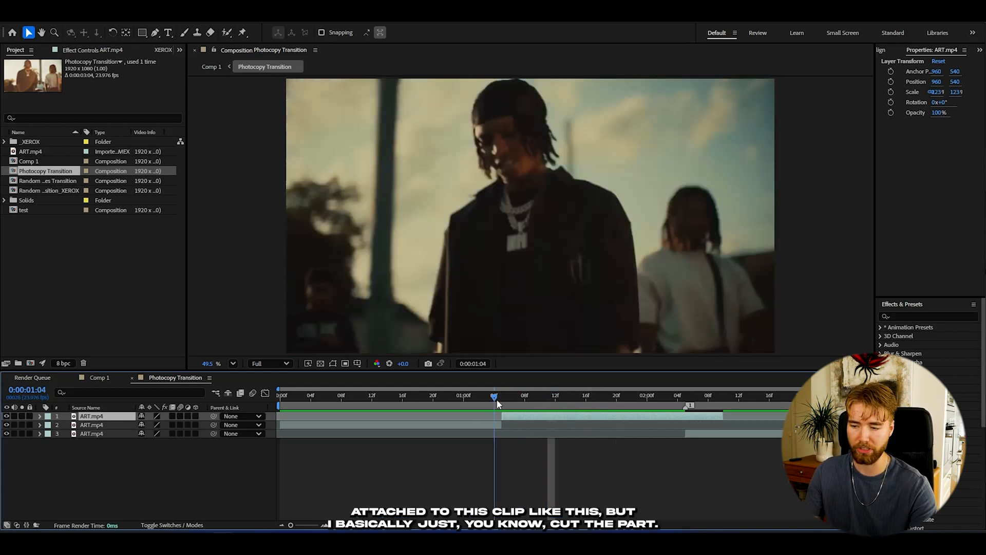
mouse_move(505, 397)
mouse_down()
mouse_move(726, 397)
mouse_move(508, 399)
mouse_up()
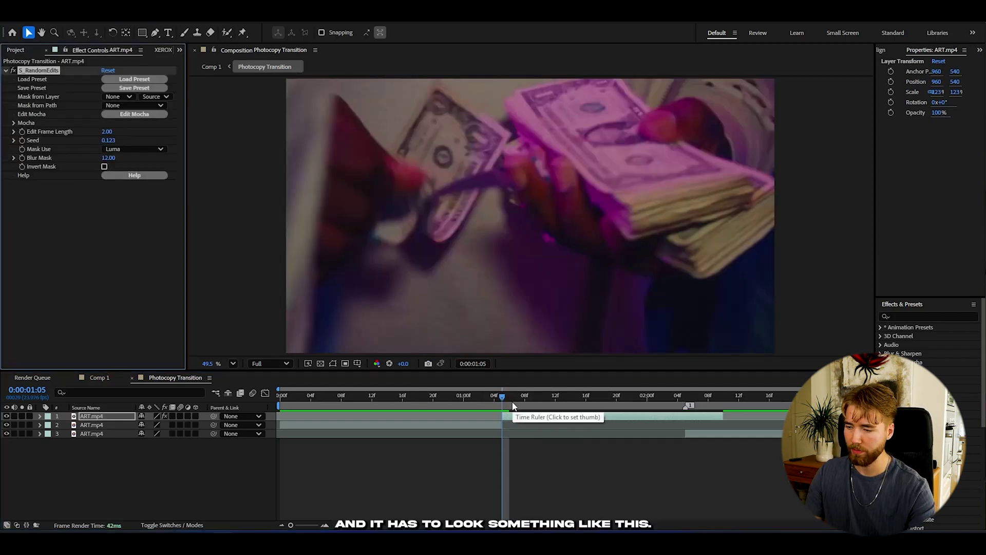
- Preview the S_RandomEdits cuts on the filler clip
key(space)
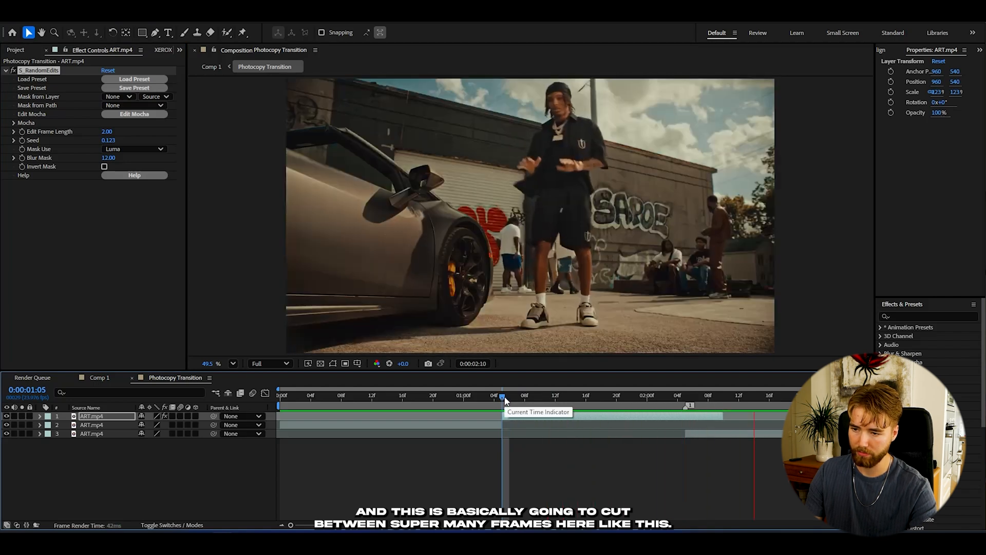
key(space)
key(space)
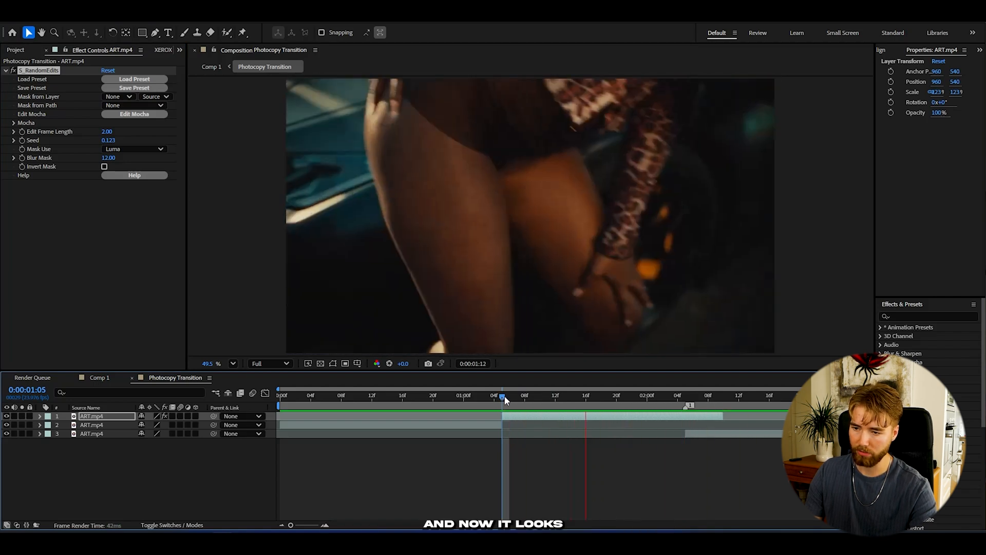
drag(504, 395, 602, 395)
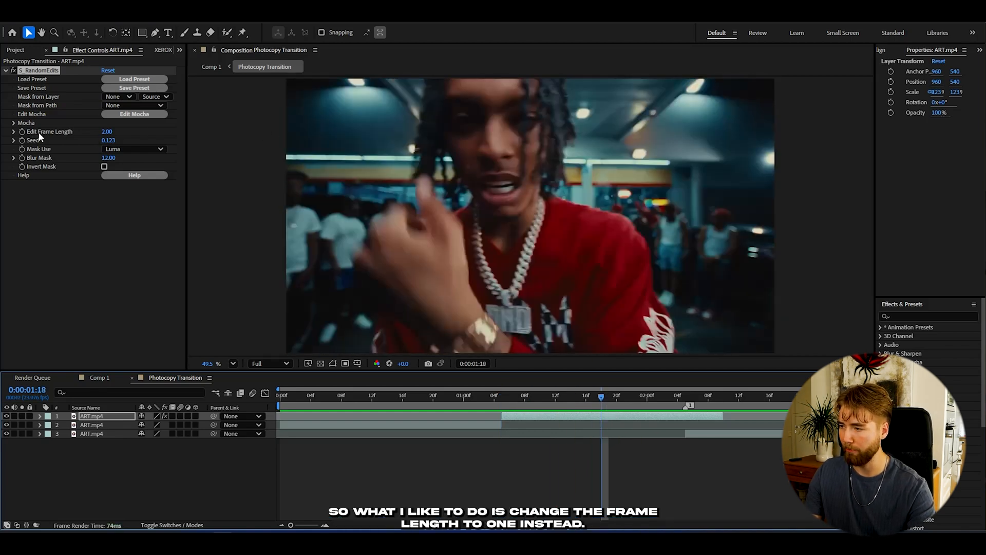
- Set Edit Frame Length to 1 so every frame cuts, and preview the faster edits
click(108, 132)
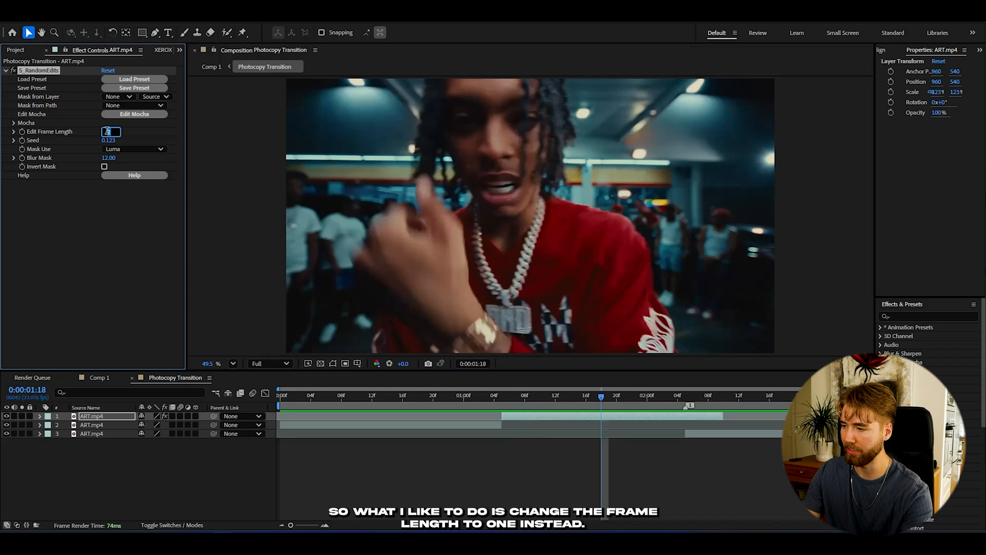
text(1)
key(Return)
click(593, 395)
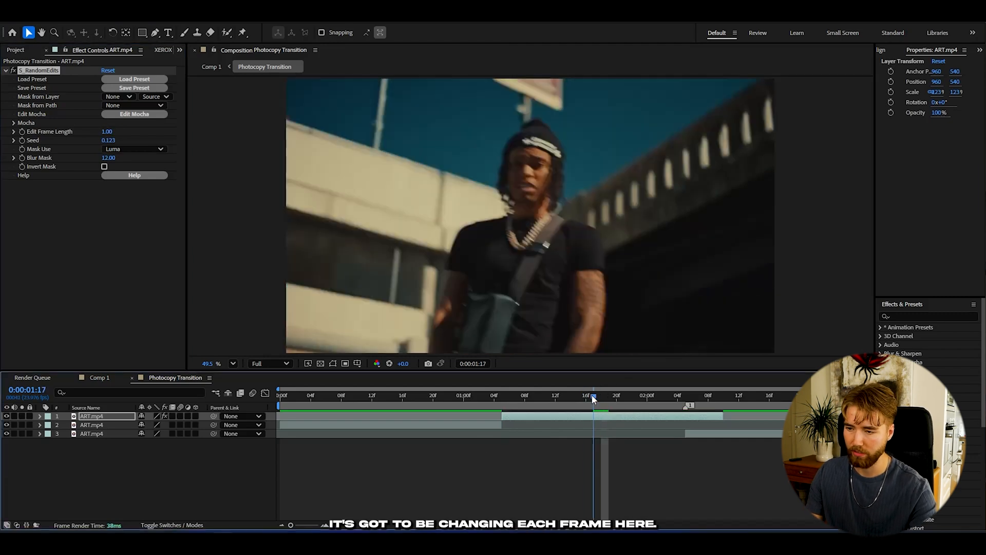
drag(593, 395, 503, 395)
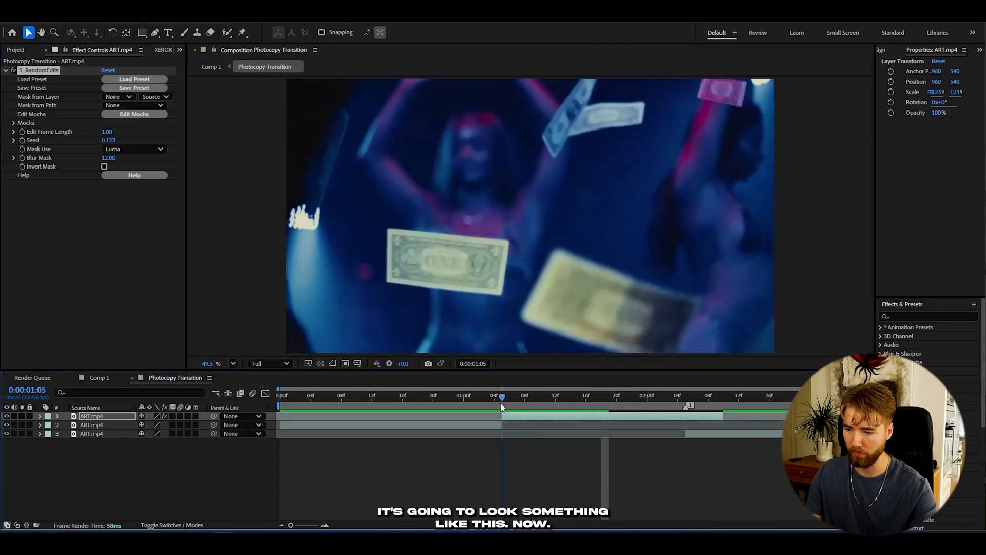
key(space)
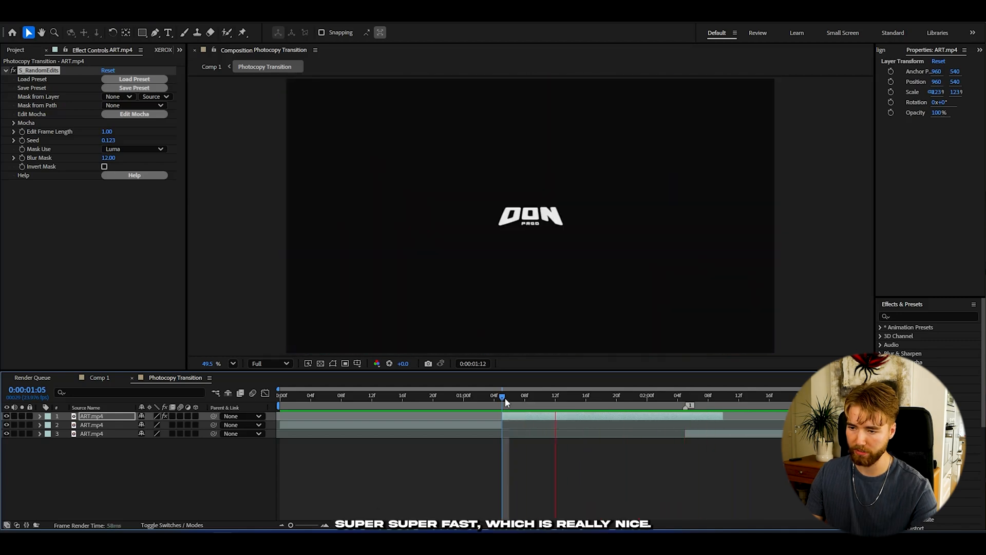
key(space)
drag(621, 395, 504, 397)
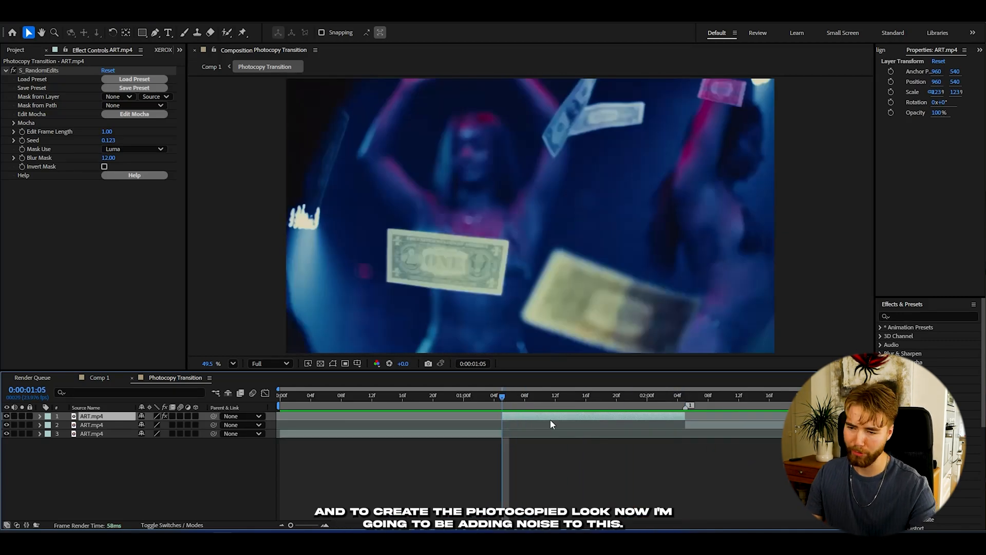
- Add a Noise effect to the clip via FX Console at roughly 31–46%
key(ctrl+space)
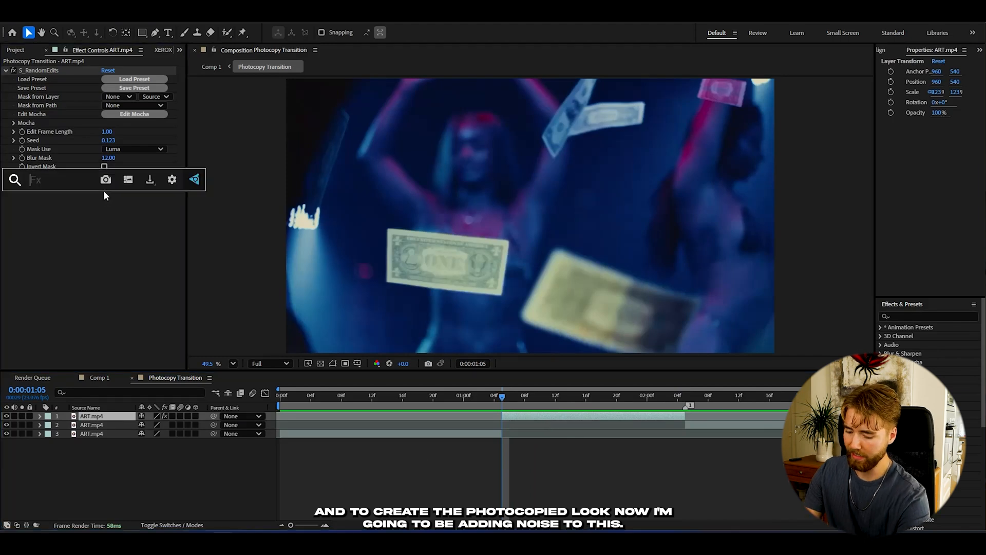
text(nose)
key(BackSpace)
key(BackSpace)
text(ise)
key(Return)
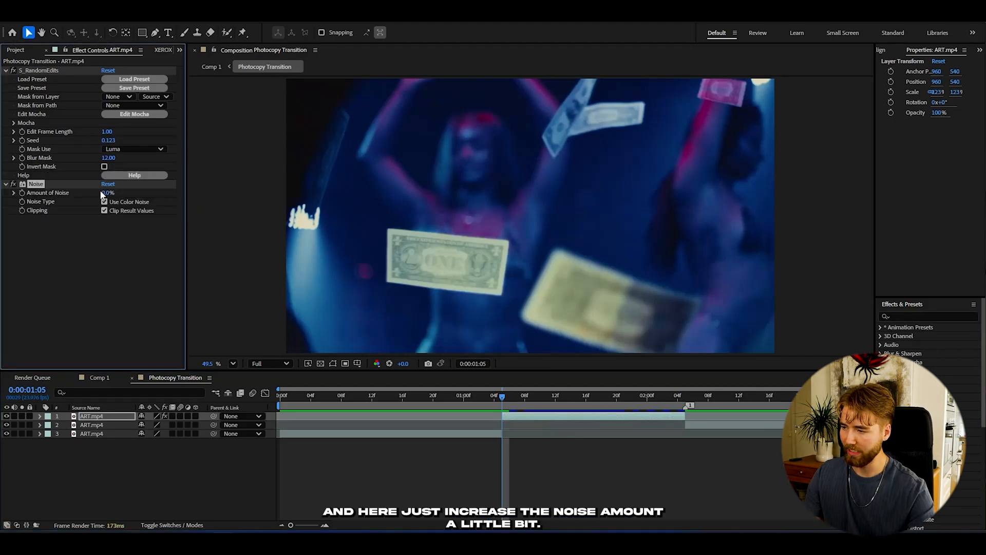
drag(127, 193, 125, 194)
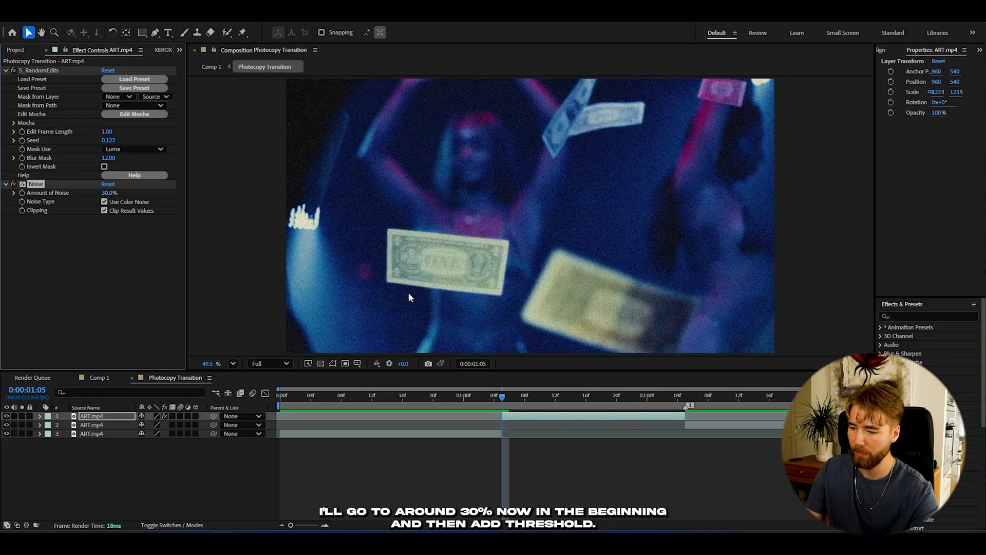
- Add a Threshold effect at level 94 so the clip turns stark black and white
key(ctrl+space)
text(thre)
key(Return)
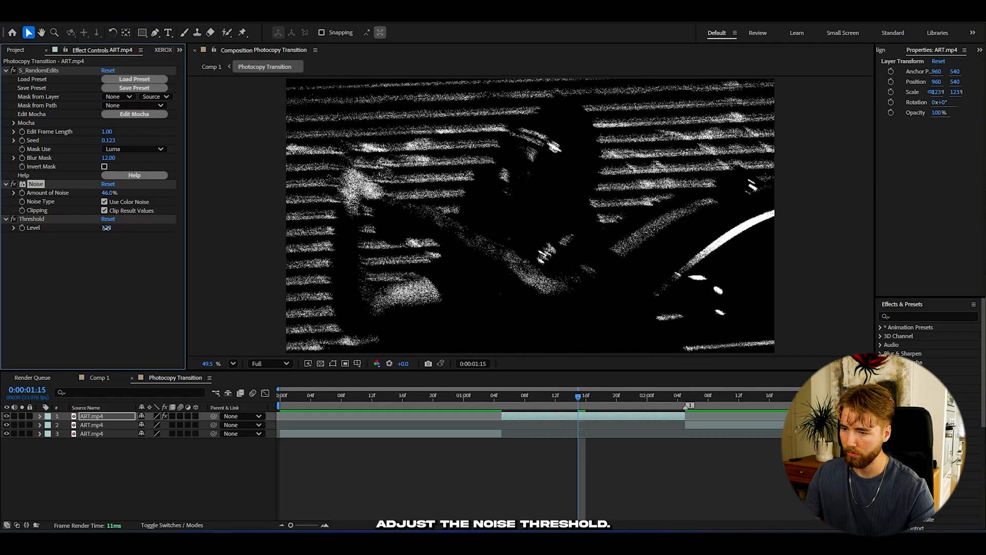
drag(107, 228, 93, 227)
- Add a second Noise pass at 30% via FX Console
key(ctrl+space)
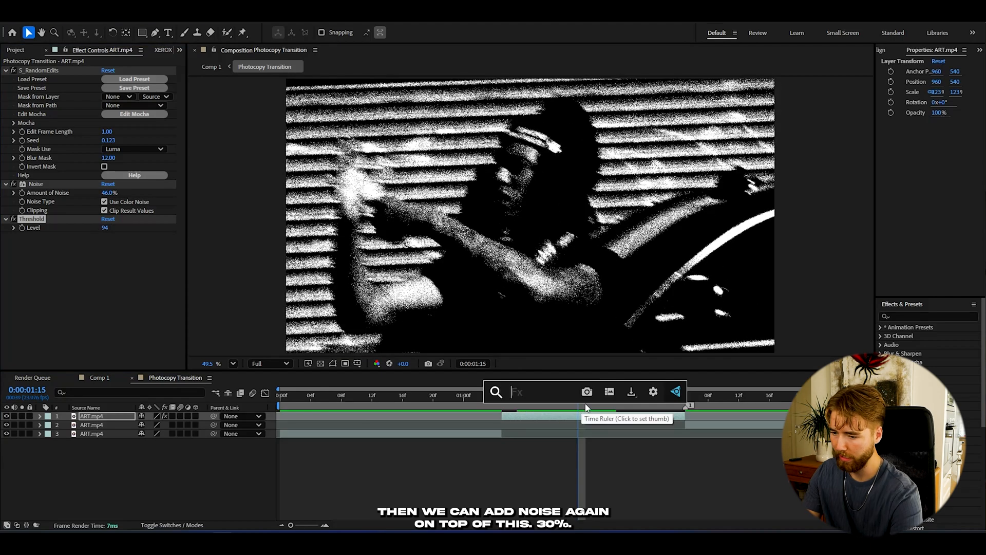
text(nois)
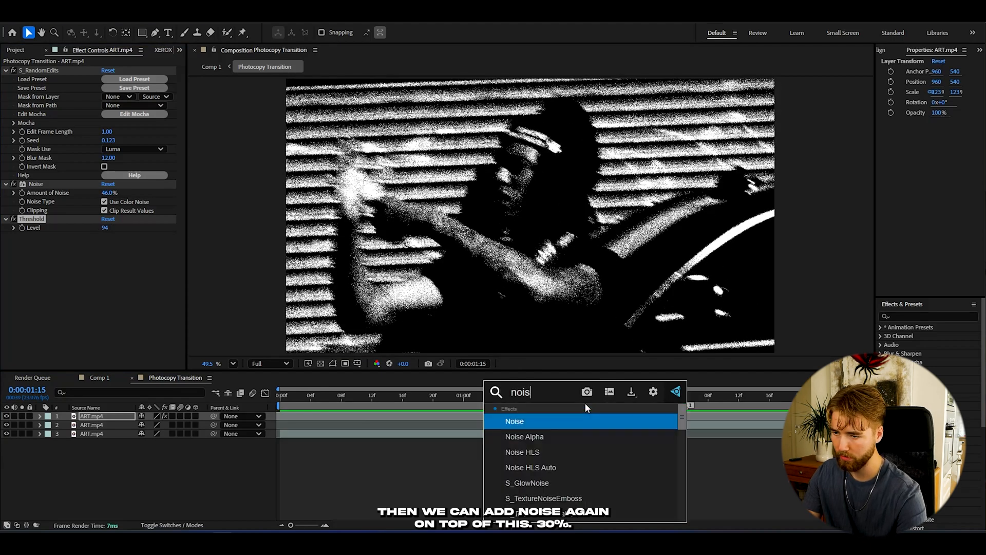
key(Return)
- Add a Mosaic effect with 600 horizontal and vertical blocks and scrub the result
key(ctrl+space)
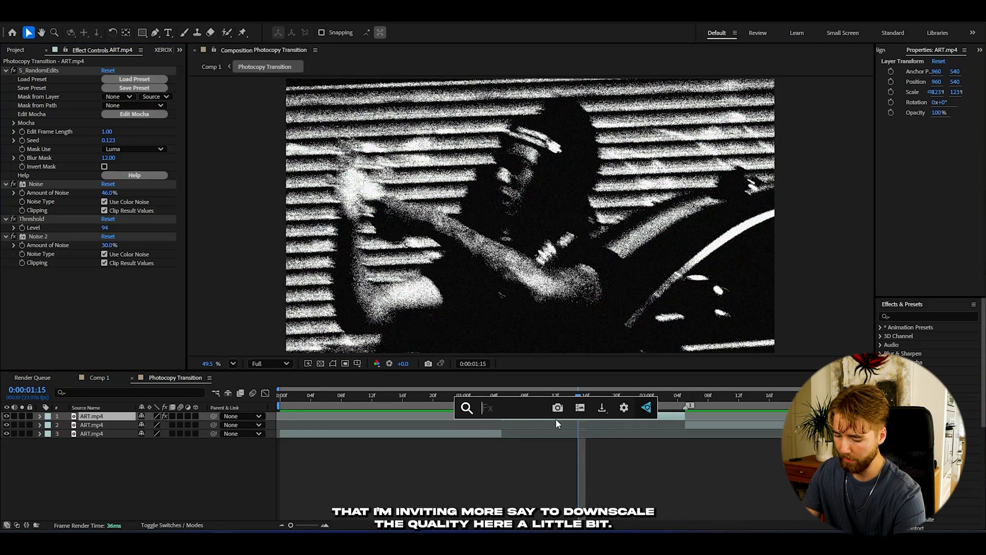
text(mos)
key(Return)
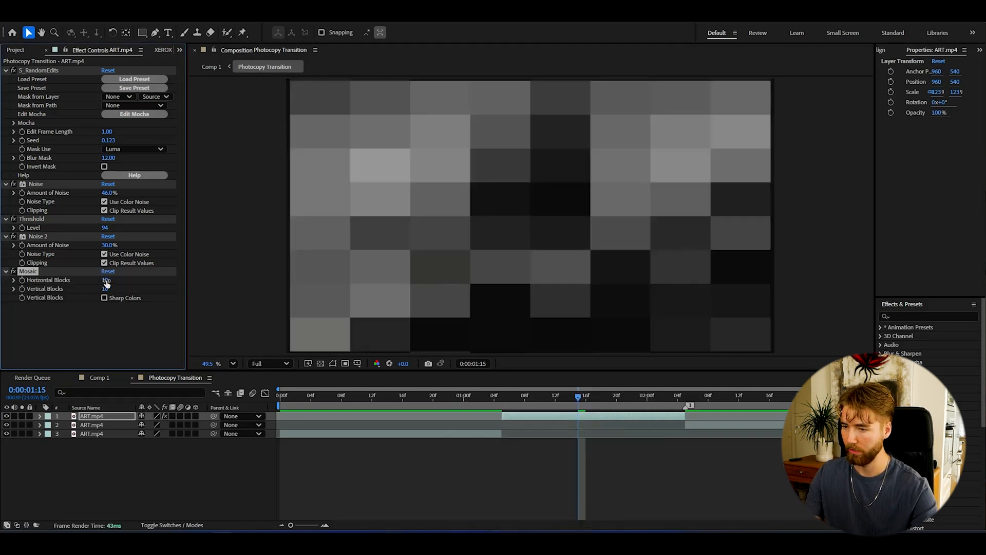
drag(105, 279, 291, 291)
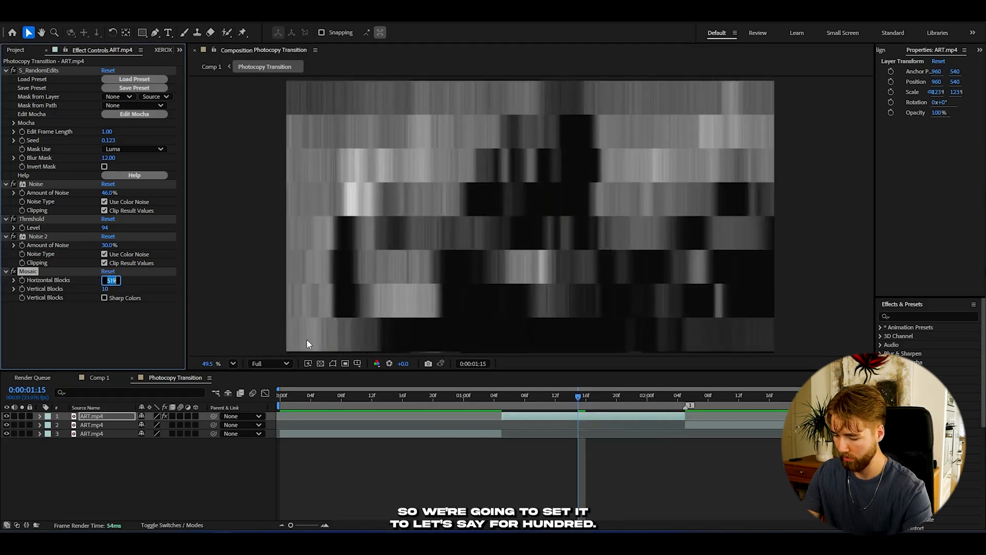
text(400)
key(Return)
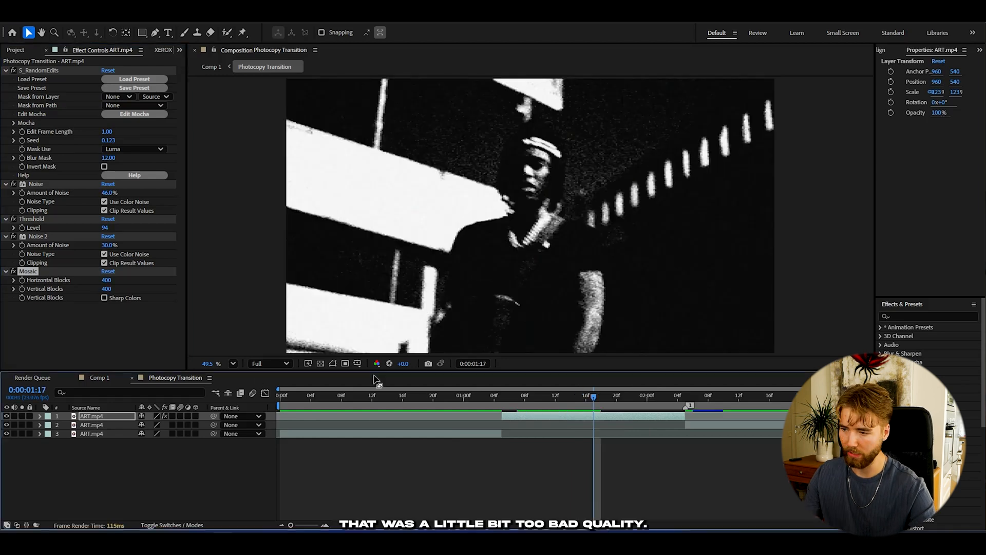
click(106, 280)
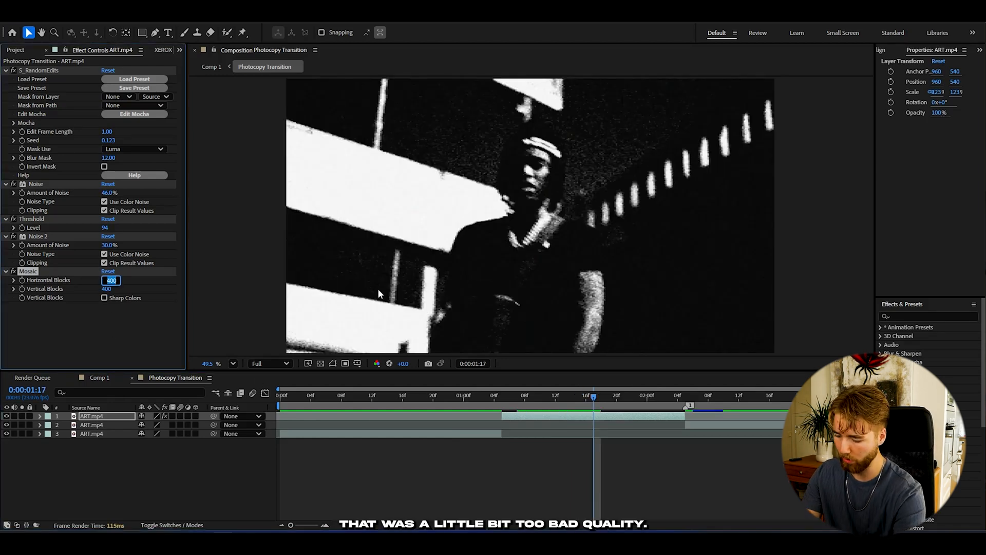
text(6)
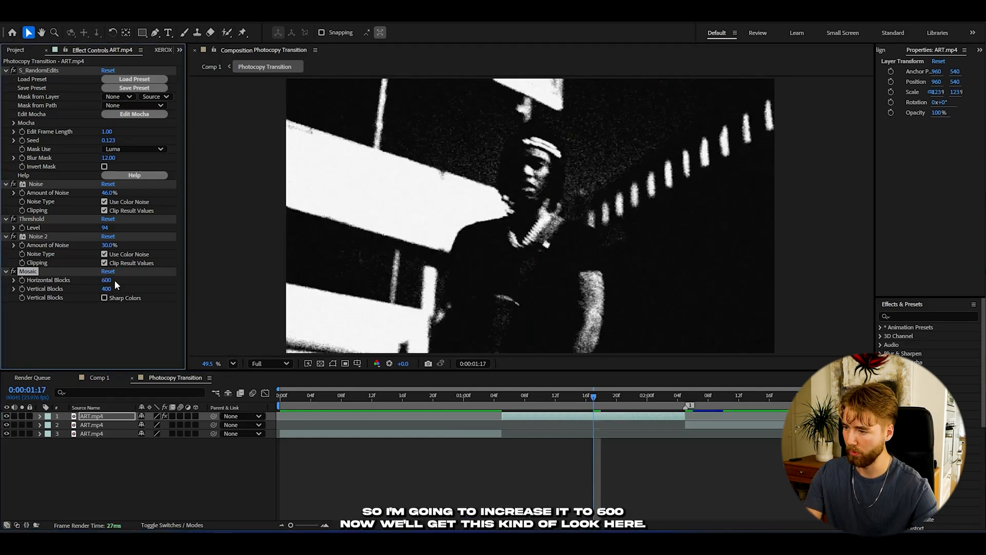
text(00)
key(Return)
drag(539, 396, 590, 397)
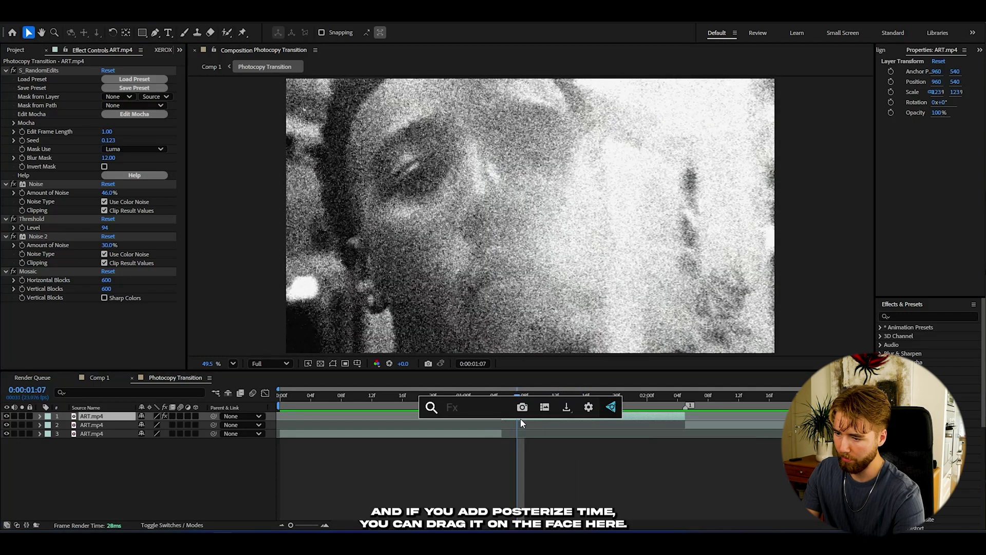
text(po)
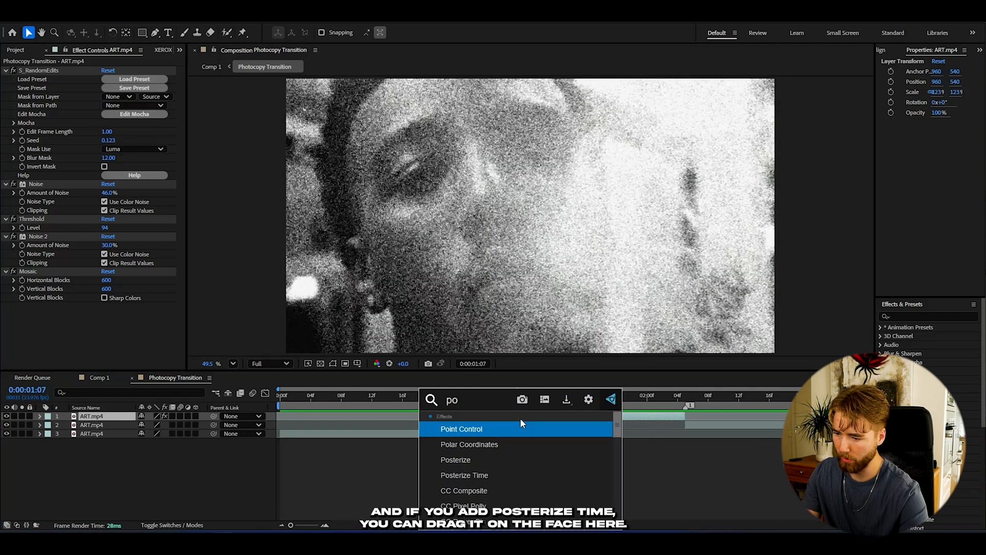
- Add Posterize Time at 8 fps to the clip and preview the transition
click(477, 475)
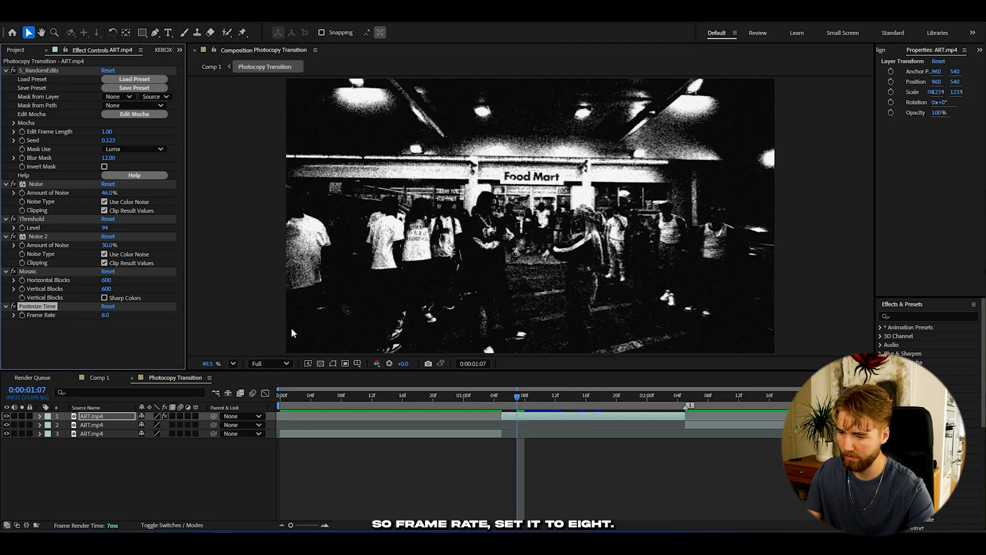
key(space)
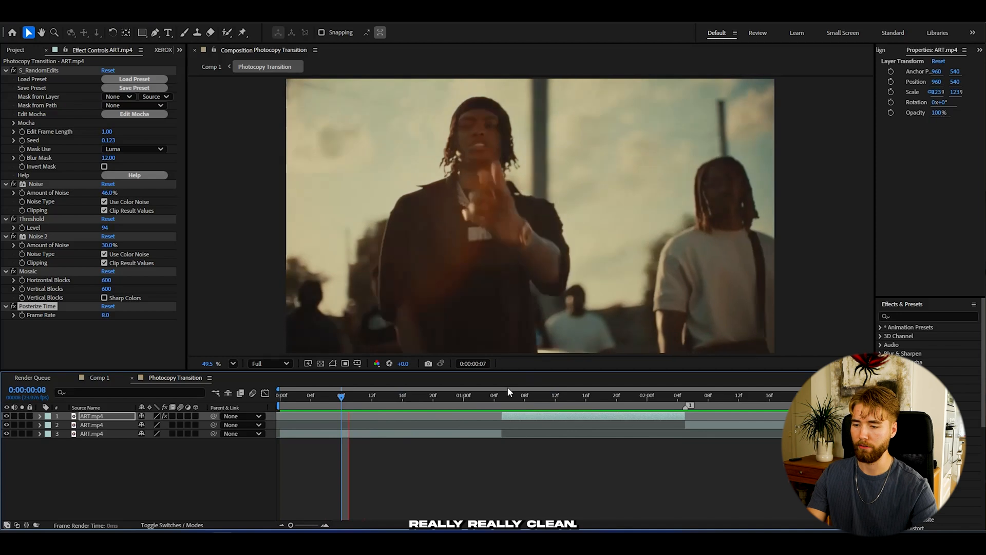
drag(508, 395, 565, 404)
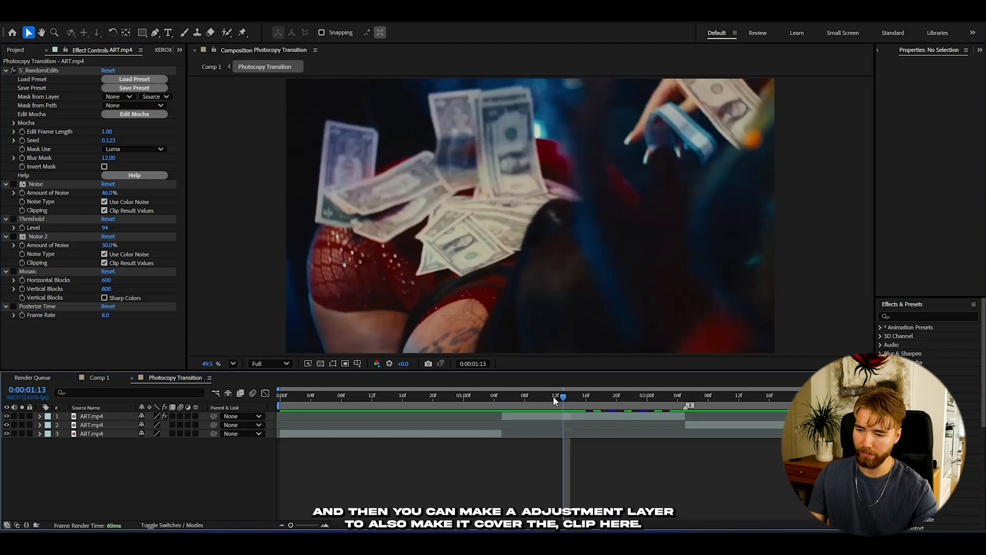
- Create an adjustment layer trimmed to span only the transition, in point at its start and out at 2:05
drag(509, 403, 504, 402)
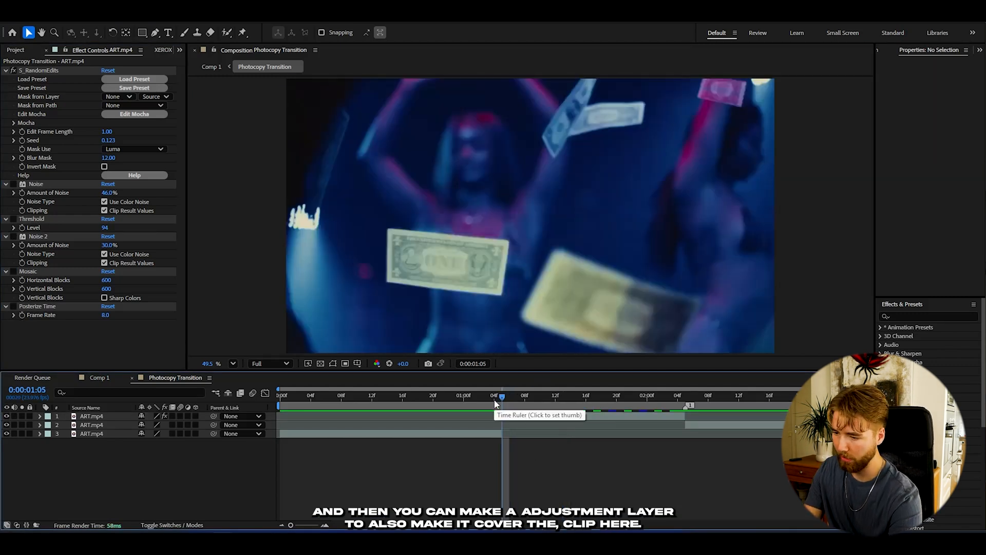
key(ctrl+alt+y)
key(alt+bracketleft)
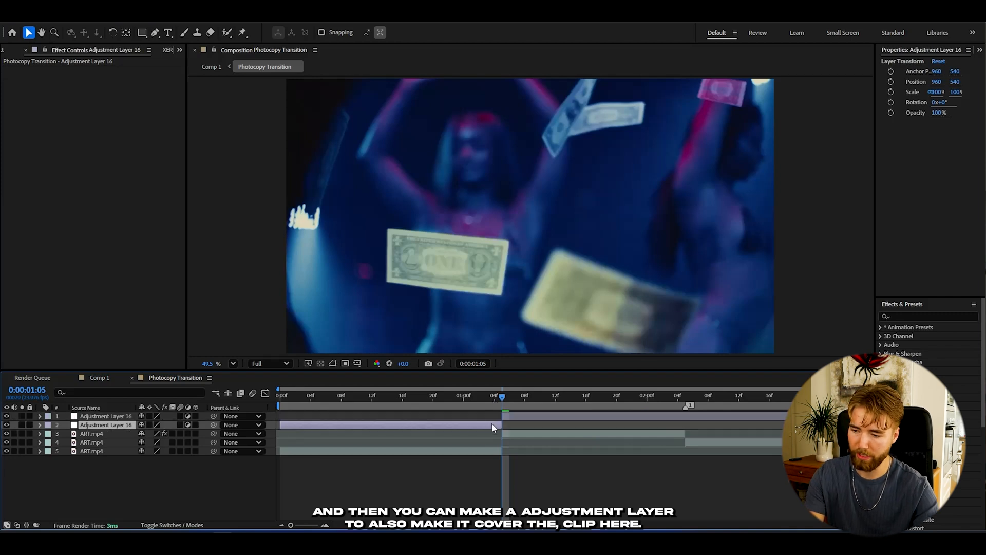
click(491, 423)
click(685, 398)
click(683, 415)
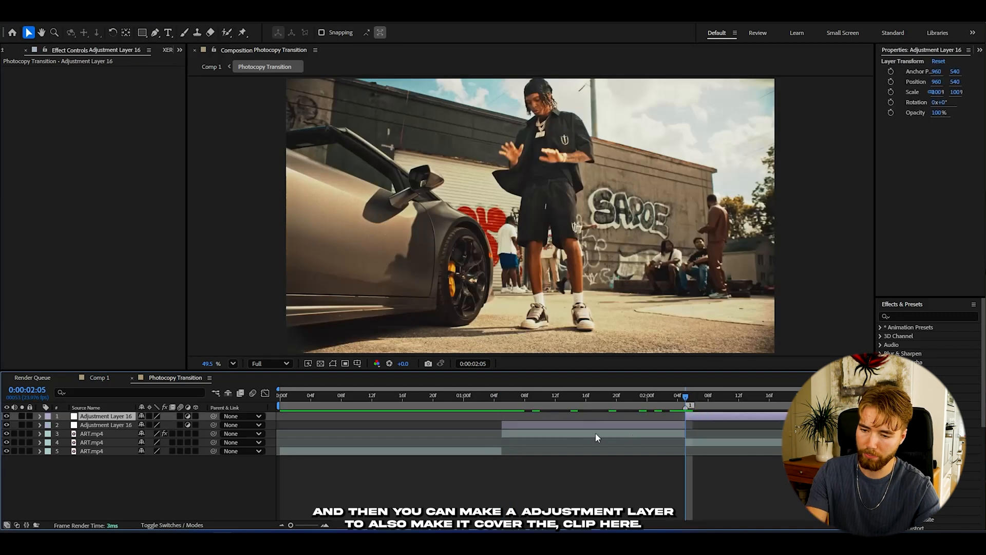
key(alt+bracketright)
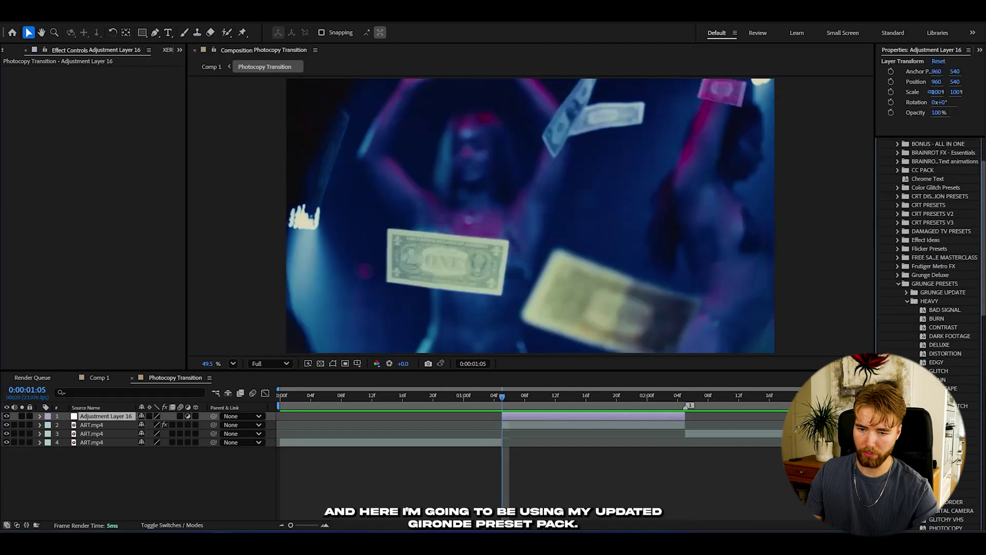
scroll(937, 262, down, 2)
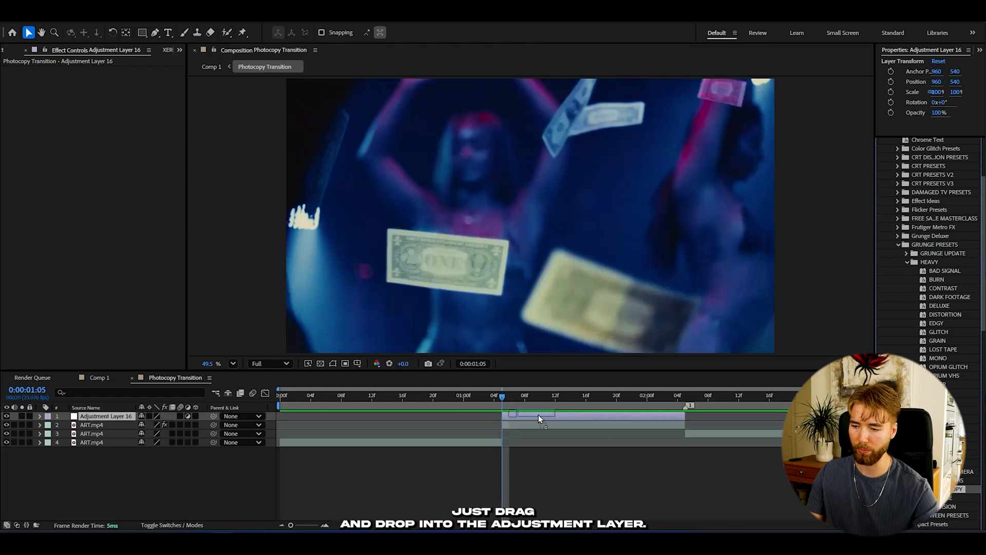
- Drop a Heavy grunge preset onto the new adjustment layer
drag(539, 415, 539, 414)
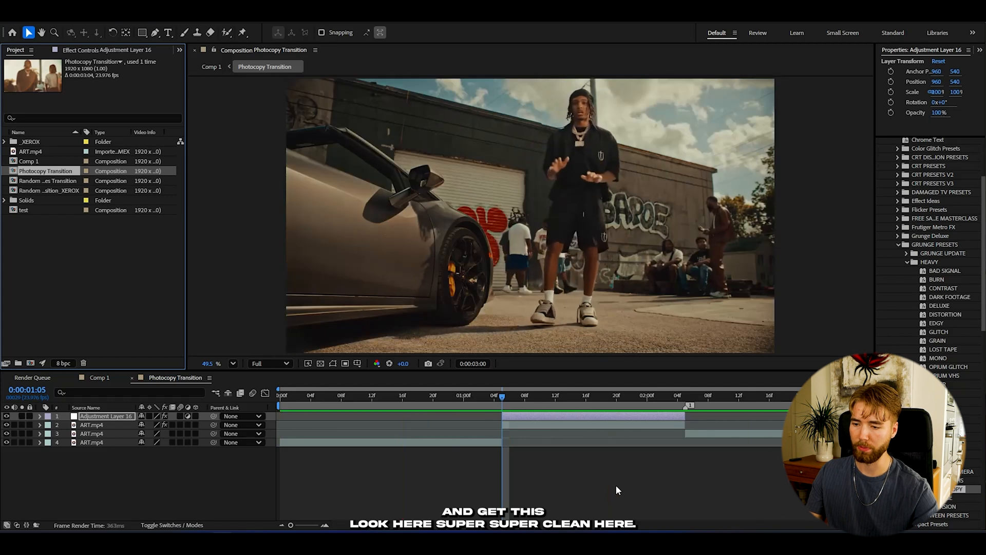
- Change the S_RandomEdits seed on the copy to 0.373 and scrub the new cut pattern
drag(510, 396, 602, 396)
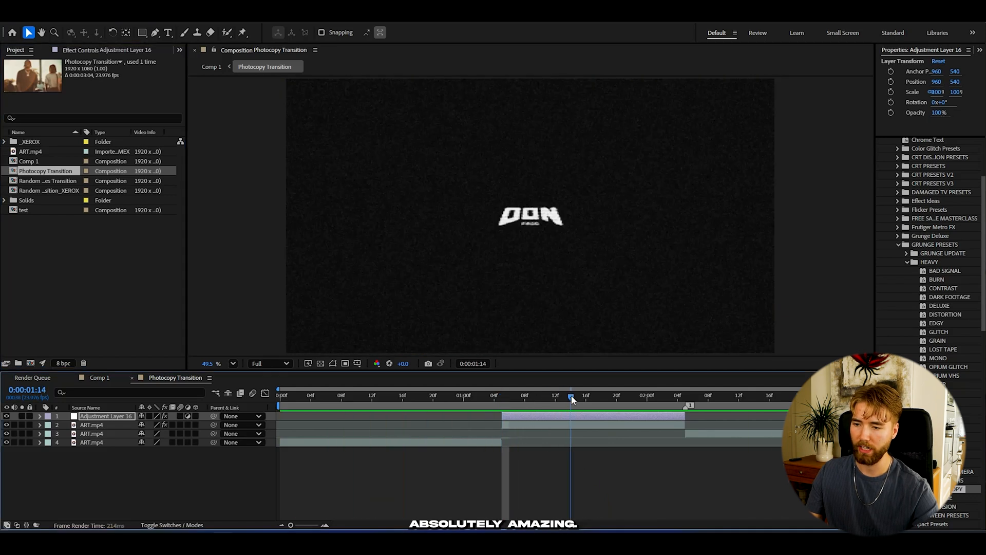
click(547, 430)
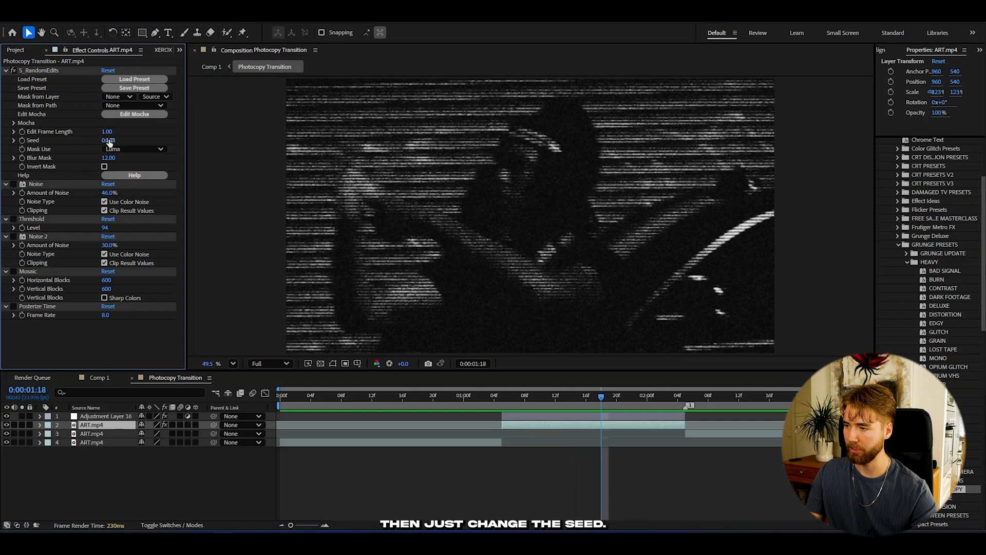
drag(109, 141, 101, 141)
click(495, 396)
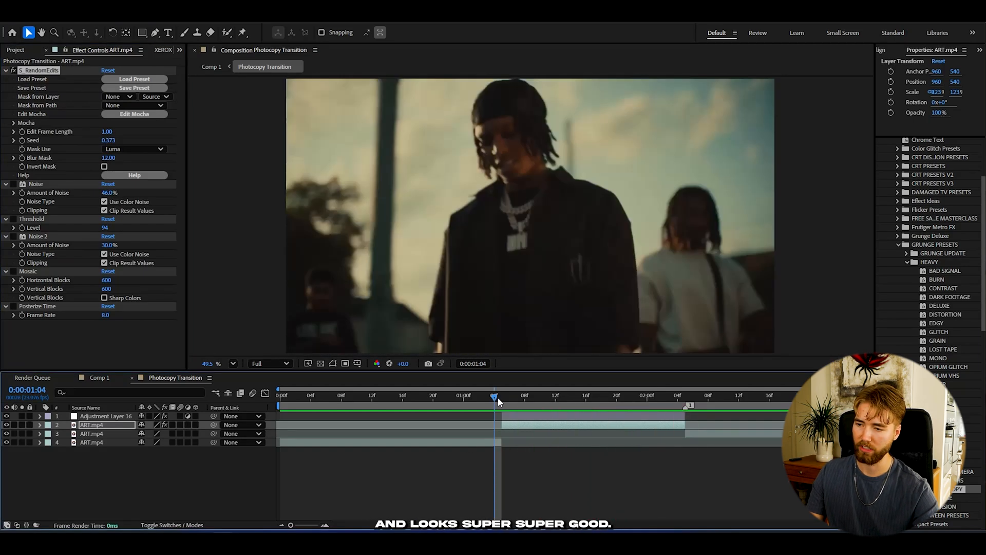
drag(498, 397, 555, 397)
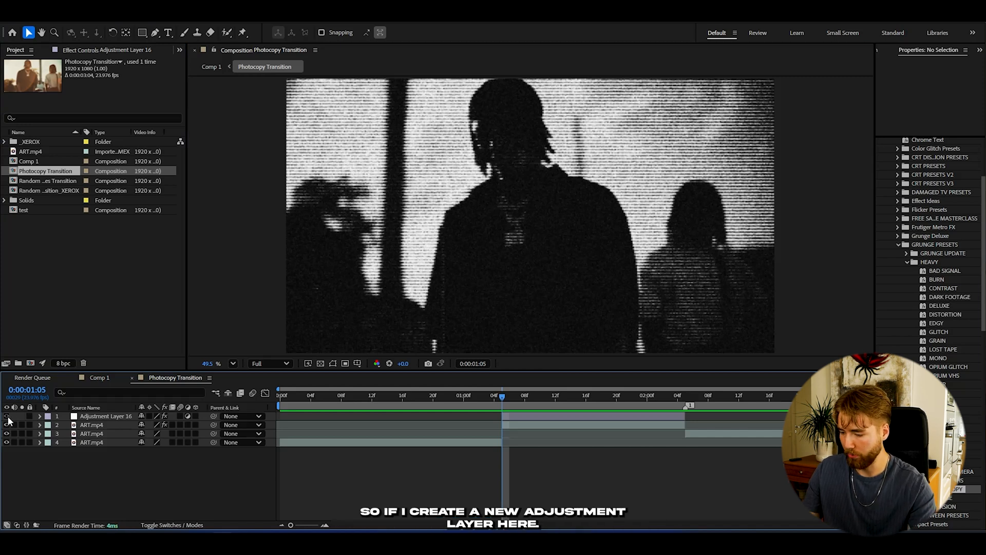
- Create another adjustment layer over the transition and drop the Deluxe grunge preset on it
key(ctrl+alt+y)
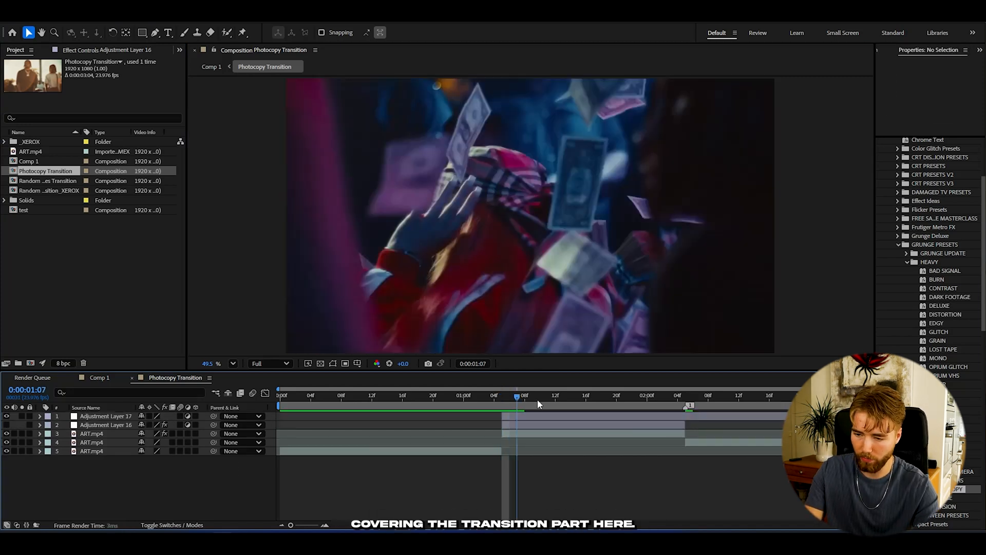
drag(540, 396, 653, 396)
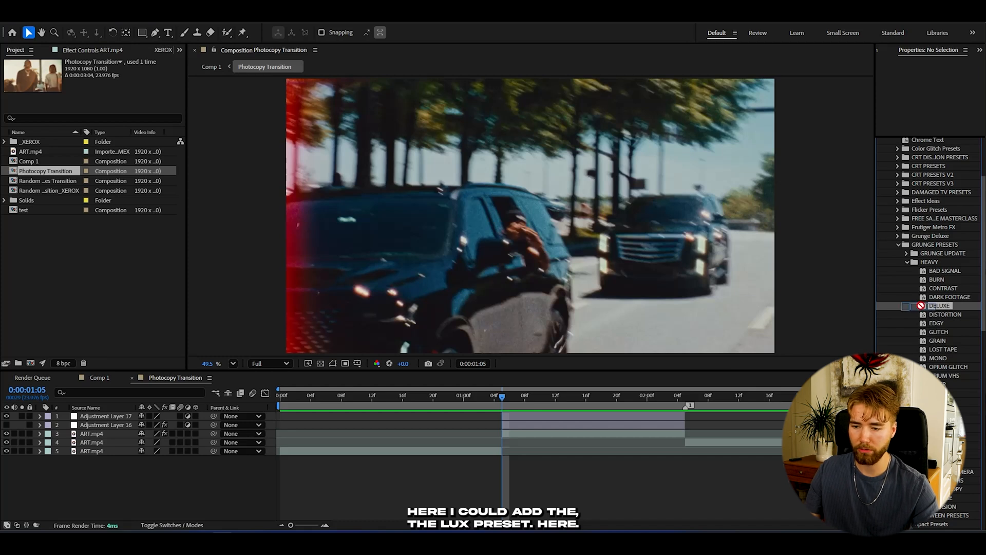
drag(396, 409, 528, 413)
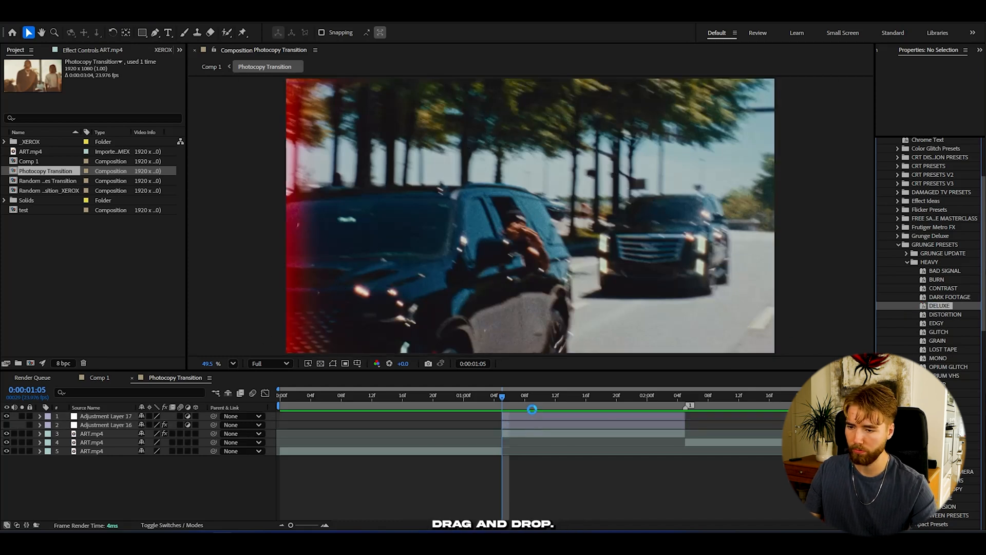